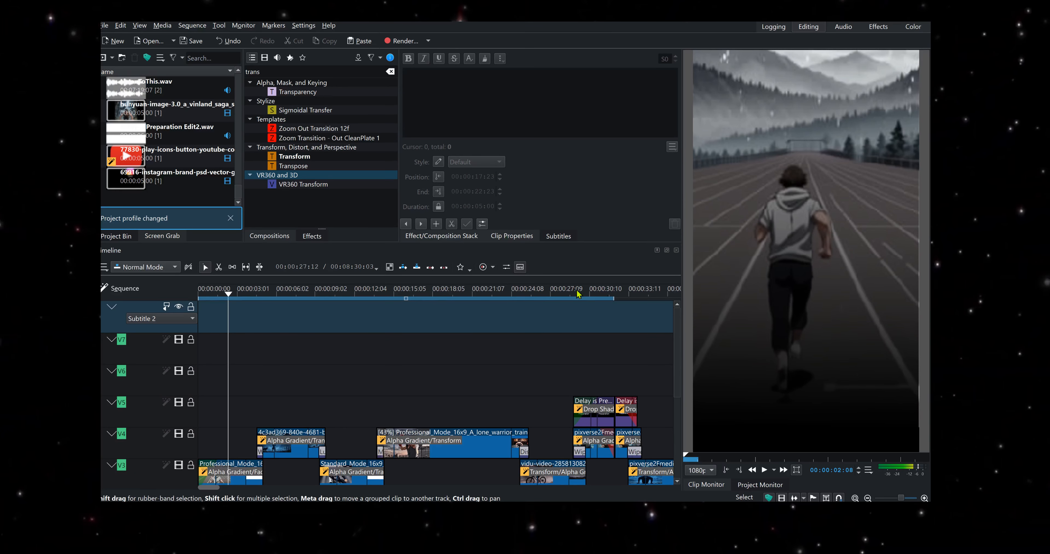
- Open the project settings and confirm the Vertical HD 25 fps project profile
click(104, 27)
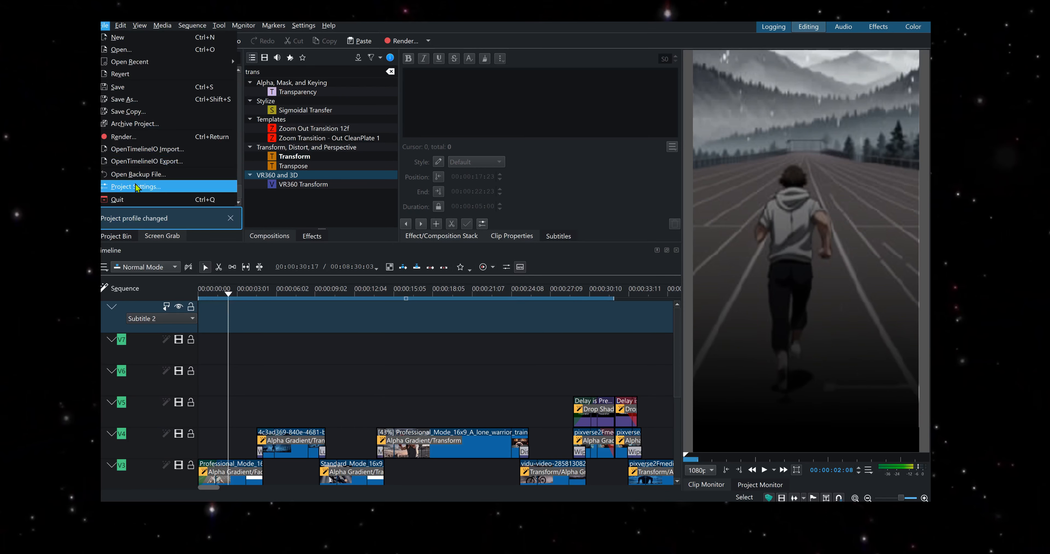
key(Escape)
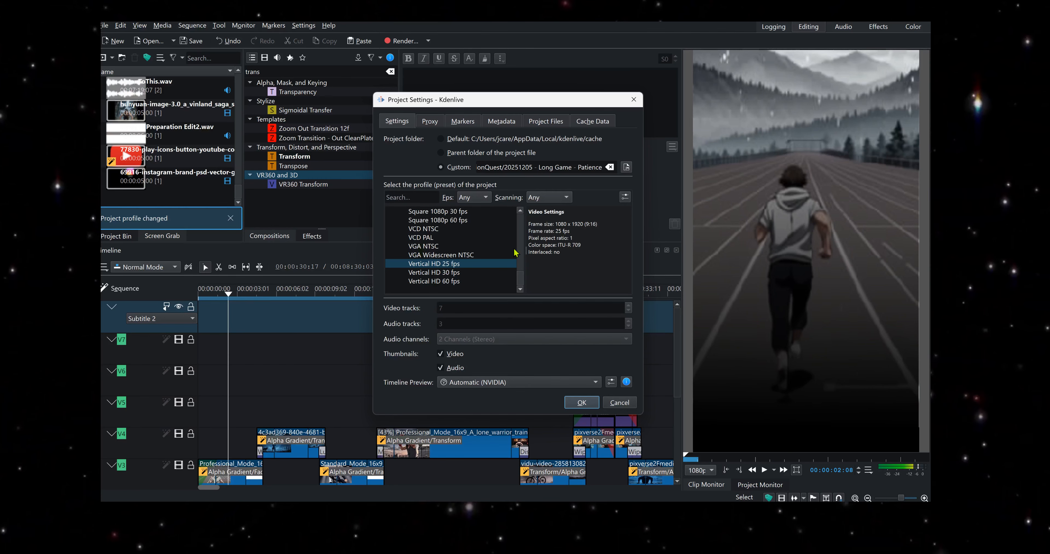
scroll(454, 256, up, 1)
scroll(454, 255, up, 5)
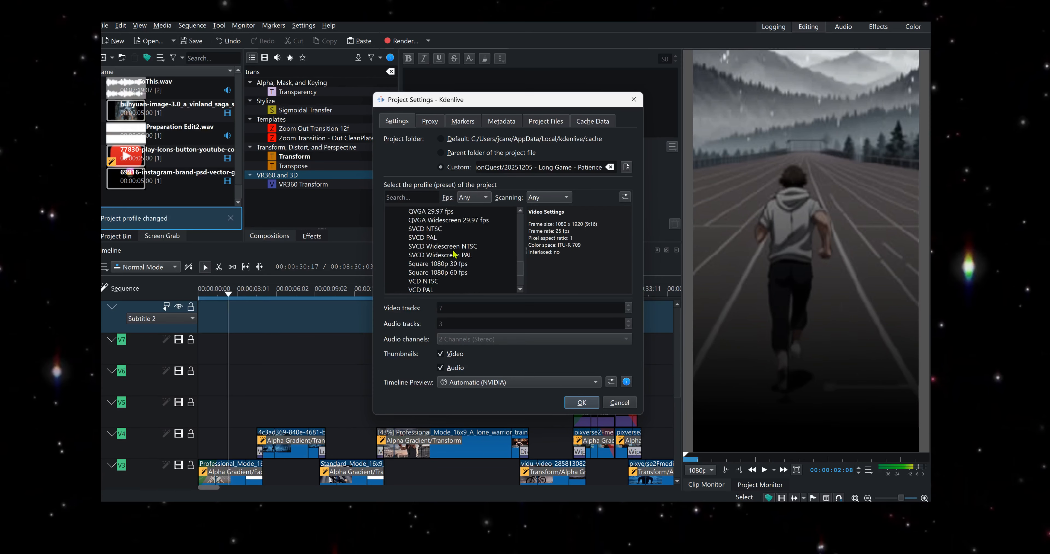
scroll(454, 255, down, 6)
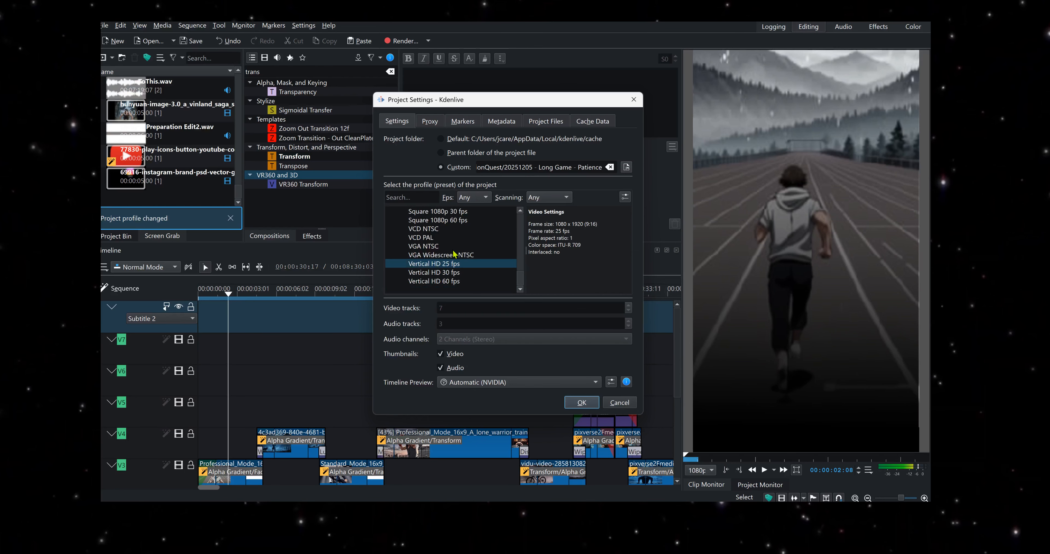
click(520, 282)
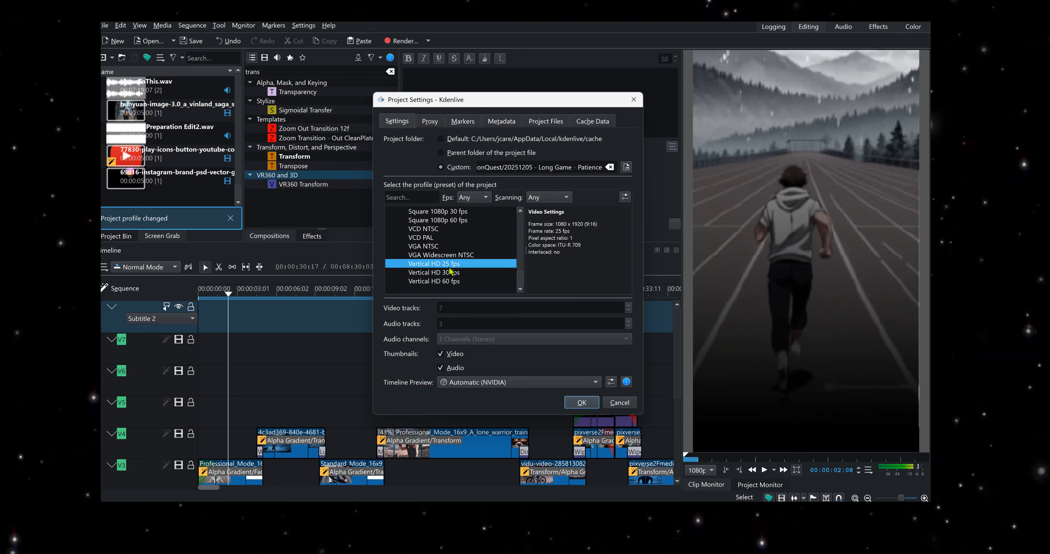
click(582, 406)
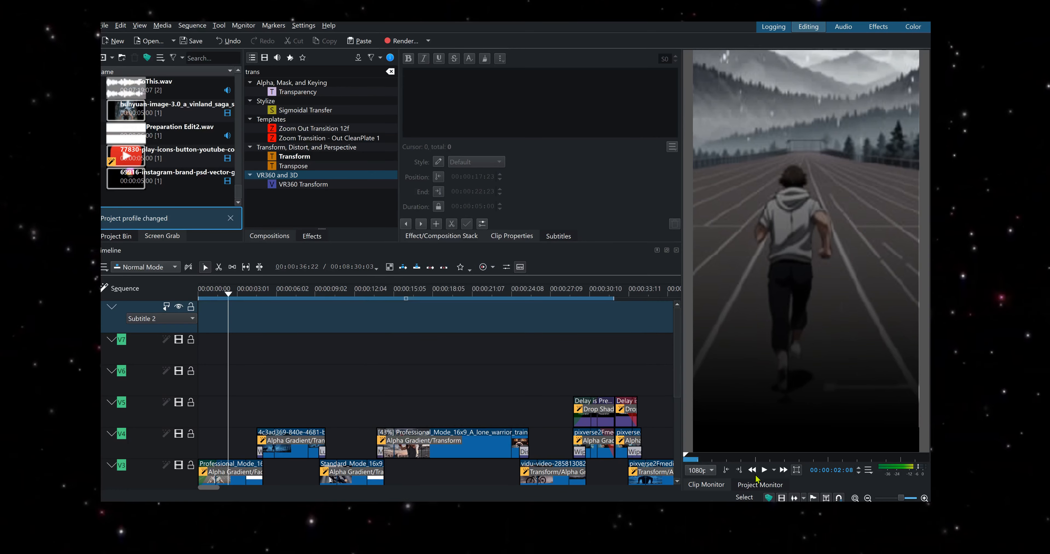
- Play back the timeline in the project monitor and pause it
key(space)
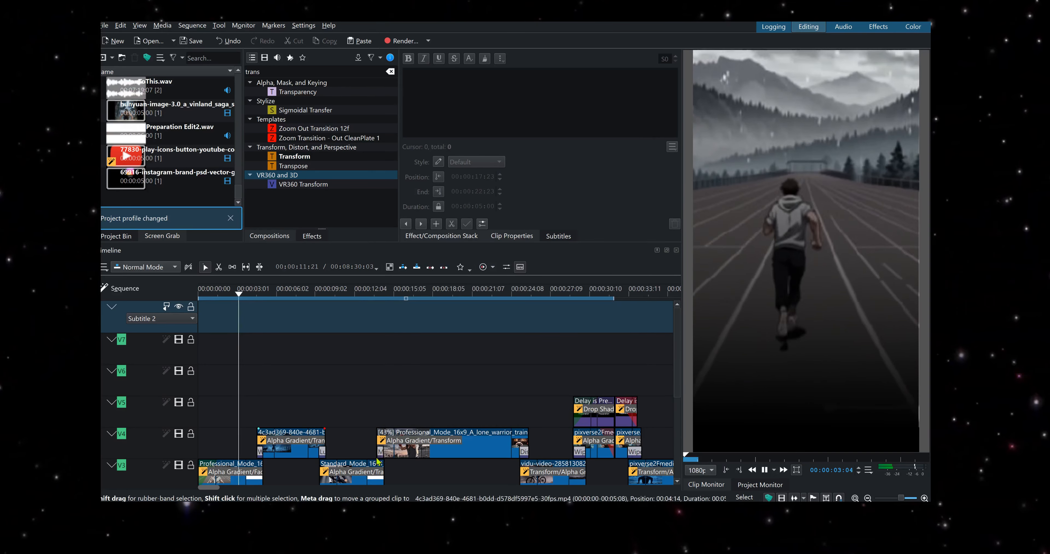
click(764, 471)
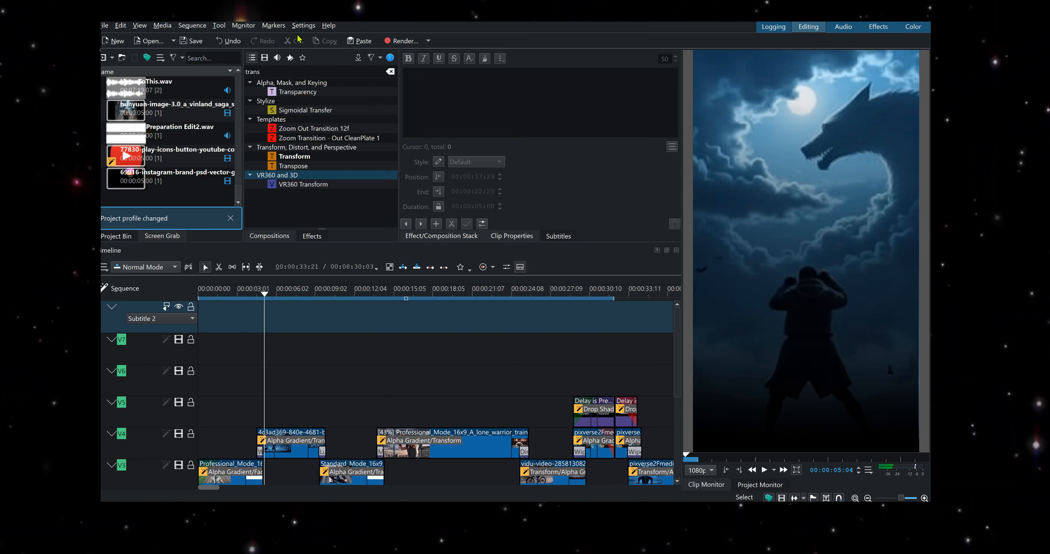
- Review the Whisper speech-to-text plugin setup in the application's Plugins configuration
click(303, 26)
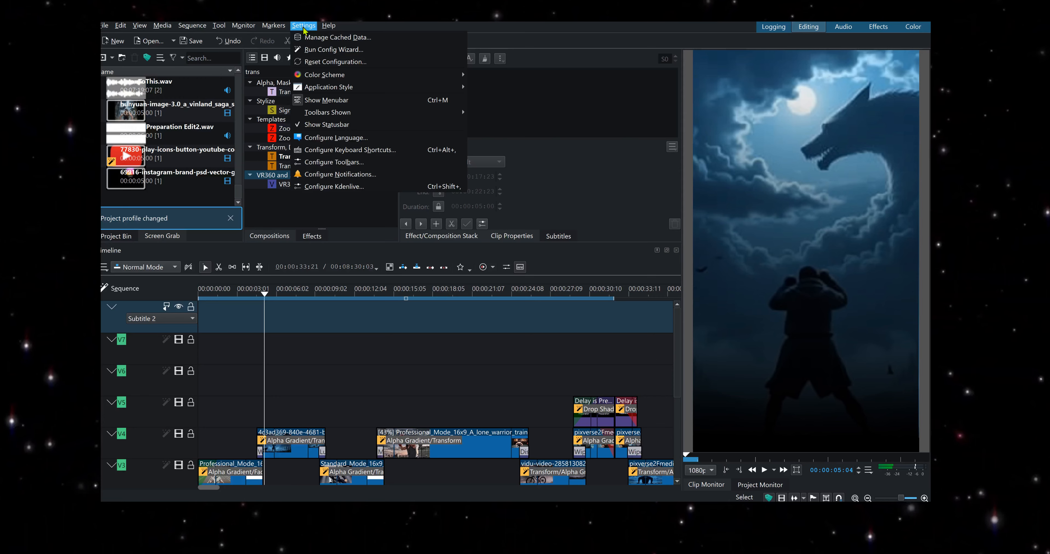
click(338, 189)
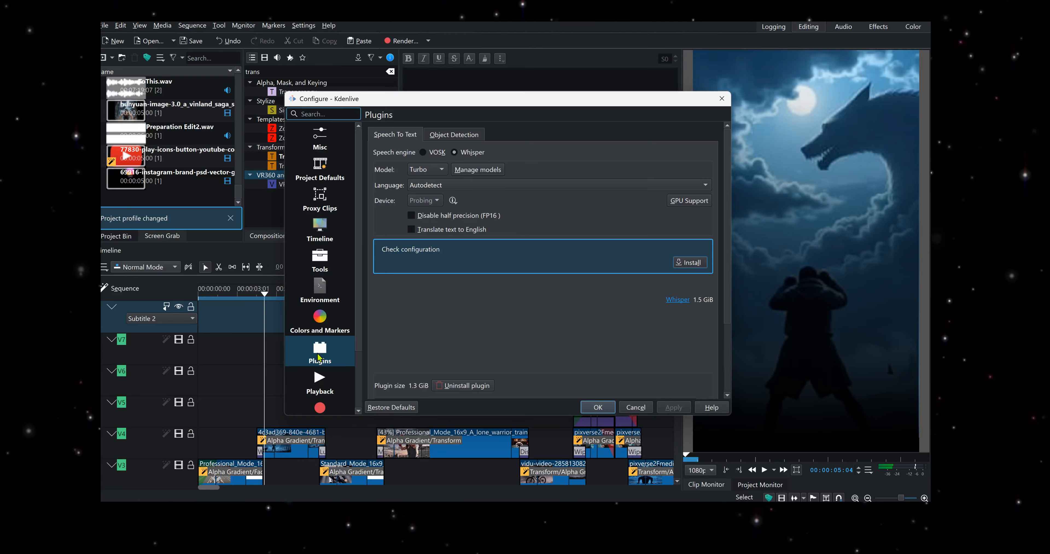
click(319, 358)
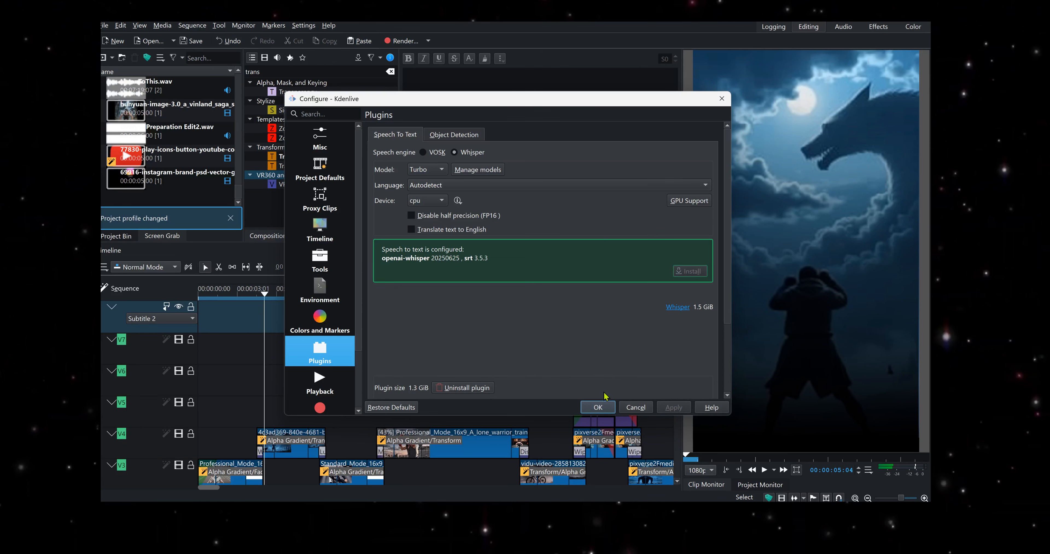
click(596, 410)
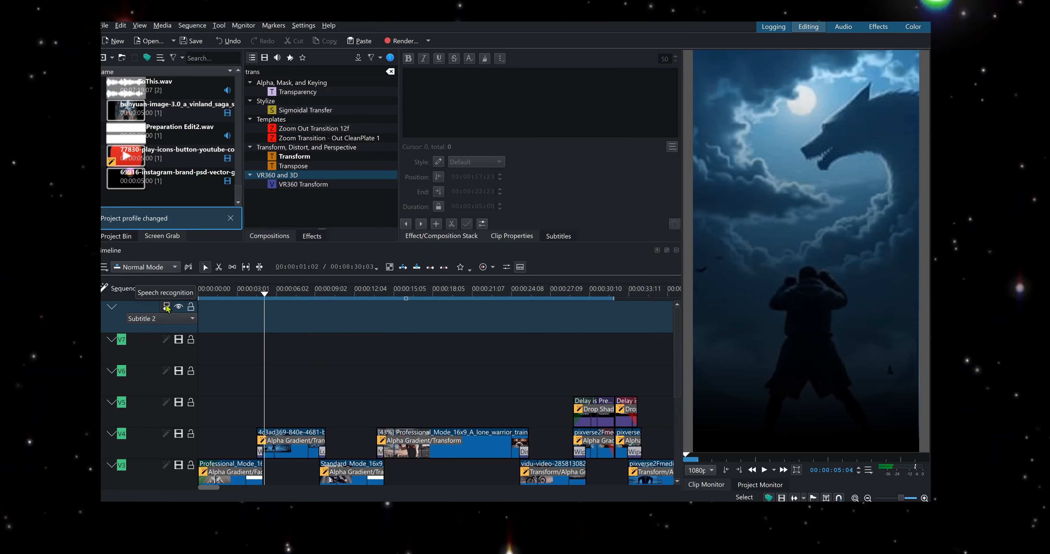
- Open the subtitle manager for the Subtitle 2 file and view its layers and styles
click(162, 320)
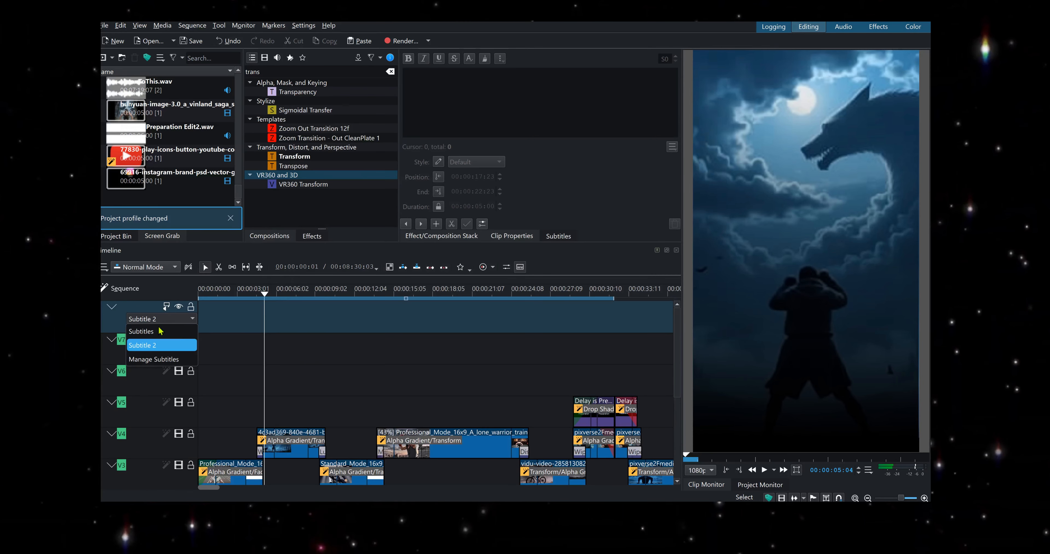
click(157, 360)
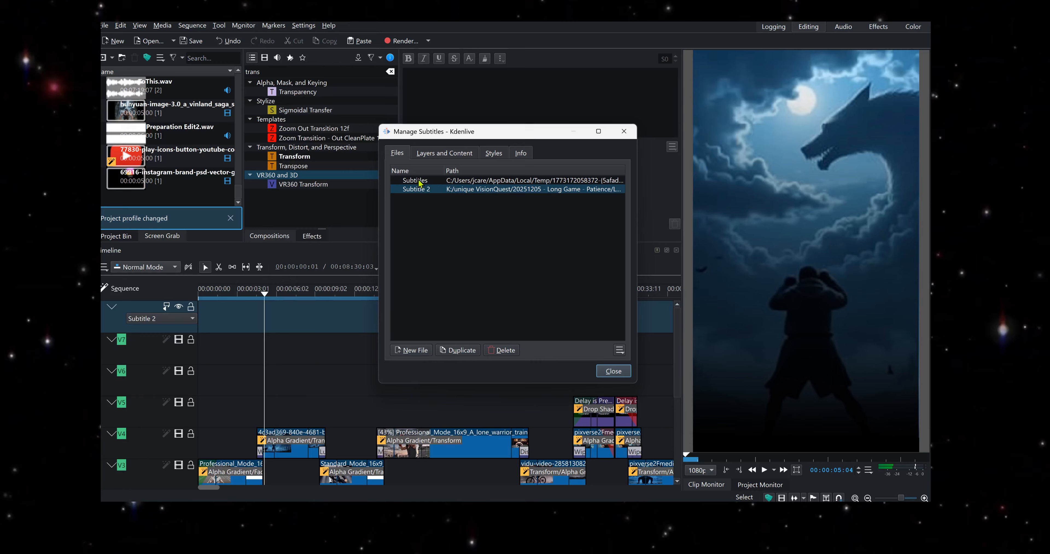
click(420, 190)
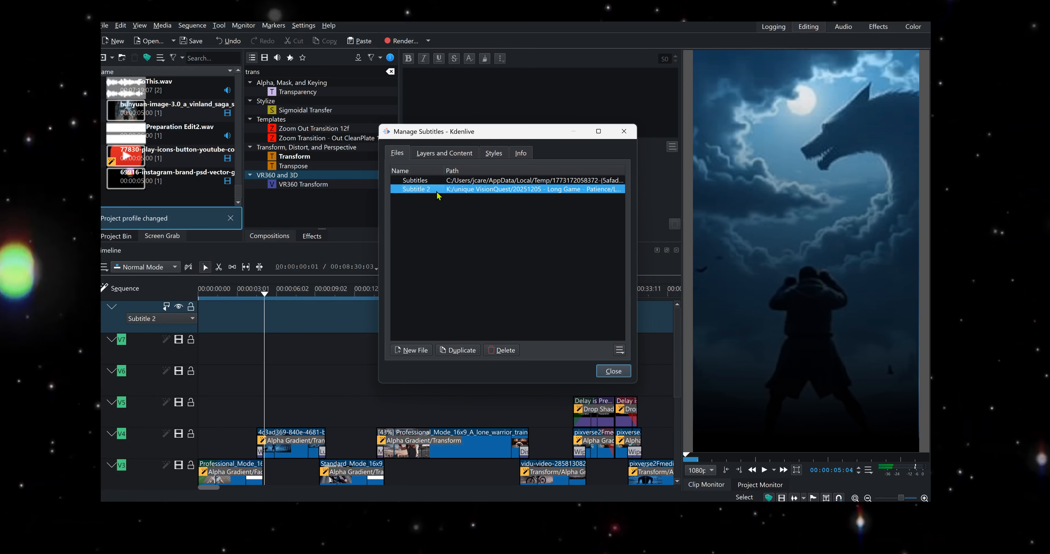
click(438, 153)
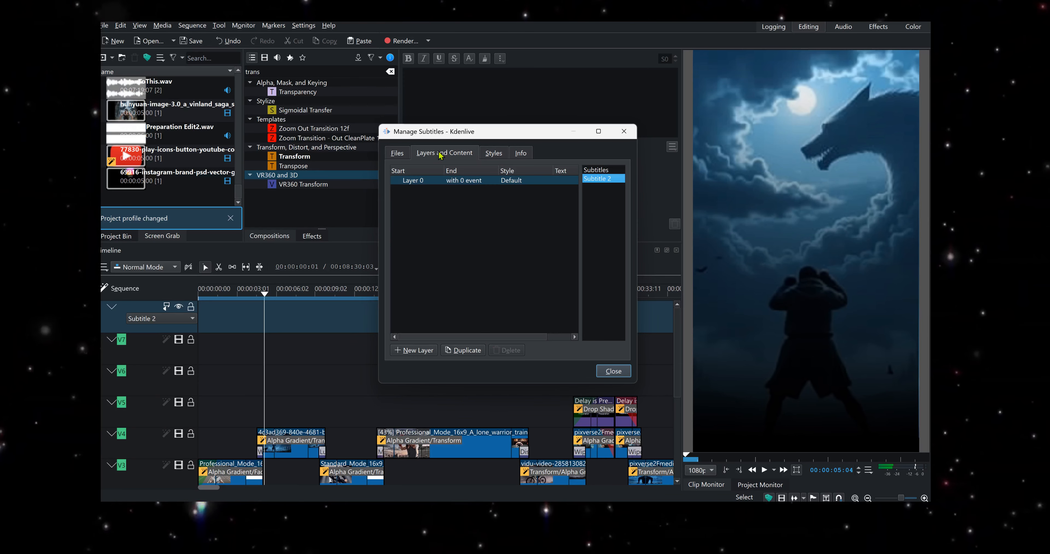
click(492, 153)
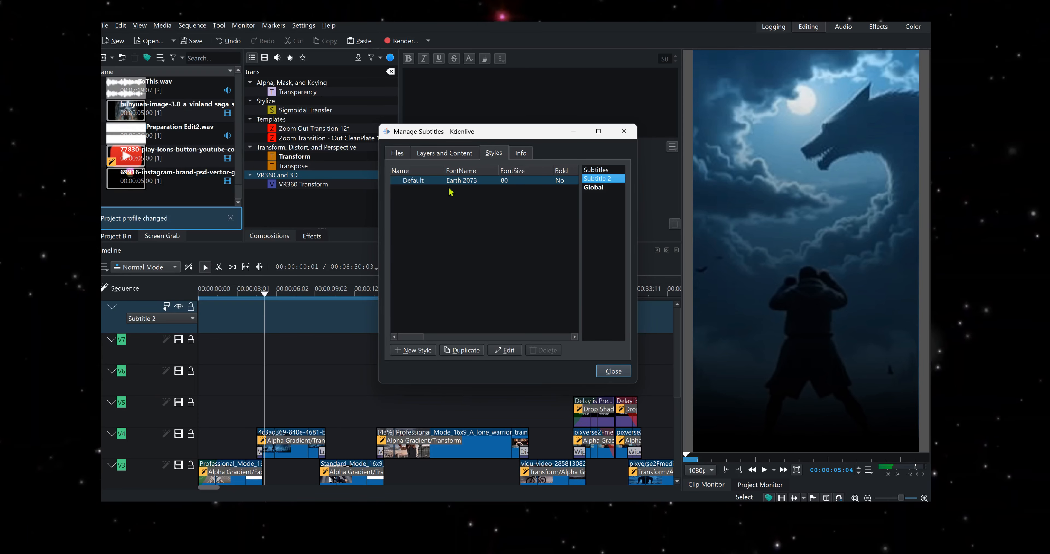
- Open the Default subtitle style for editing and review its Earth 2073 font and text colour
click(502, 351)
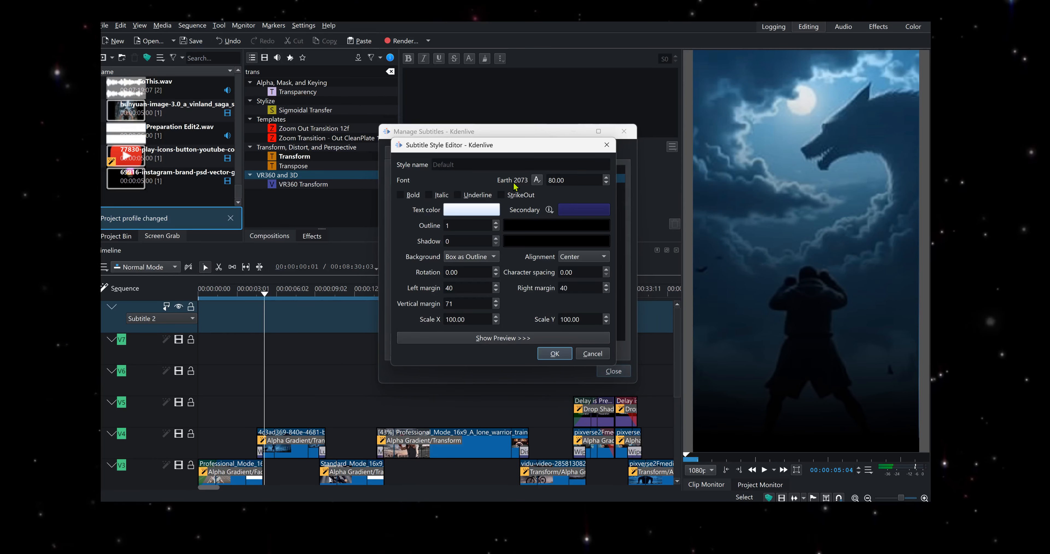
click(536, 180)
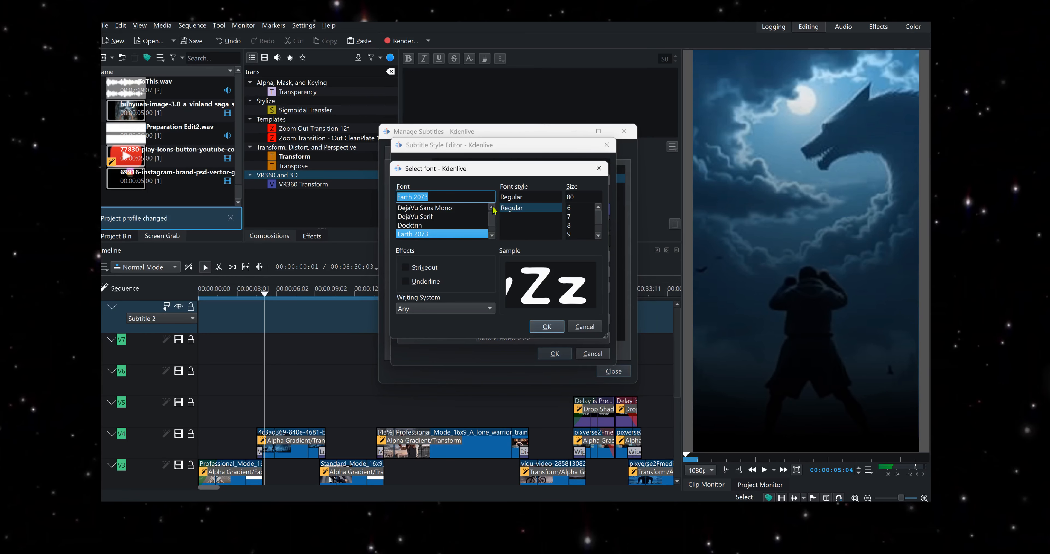
click(546, 327)
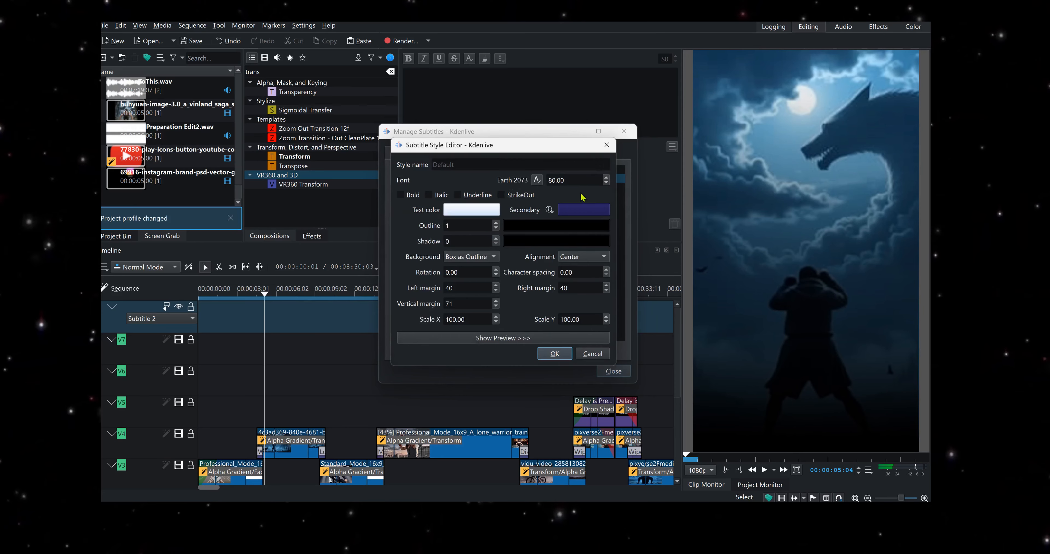
click(469, 209)
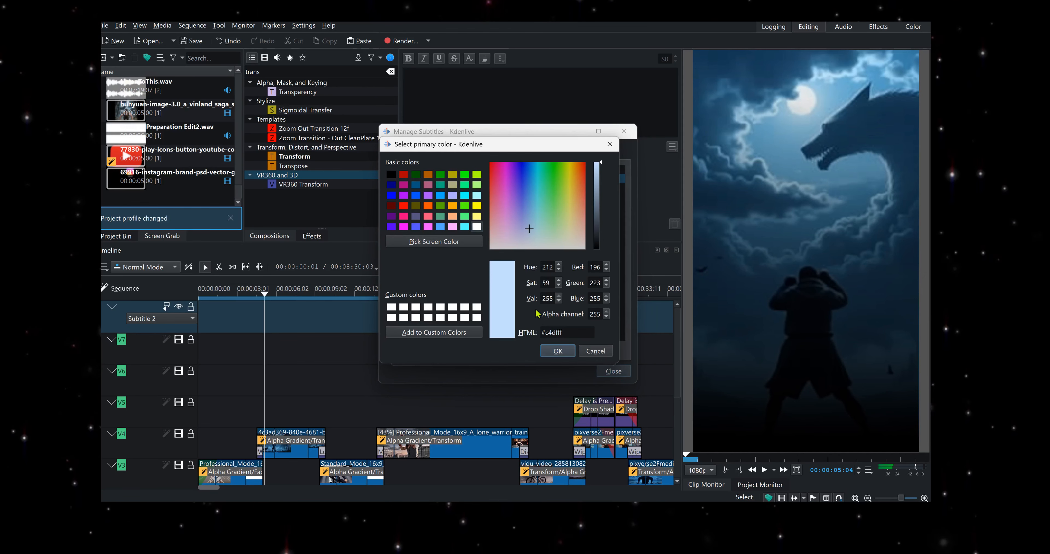
click(558, 350)
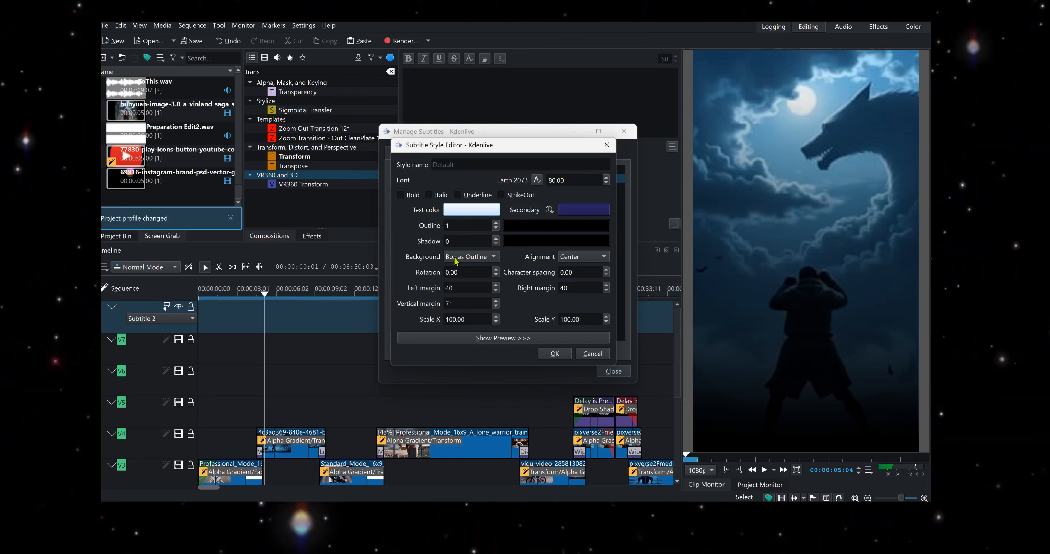
- Set the style's outline colour to dark navy #131143 and show the style preview
click(529, 224)
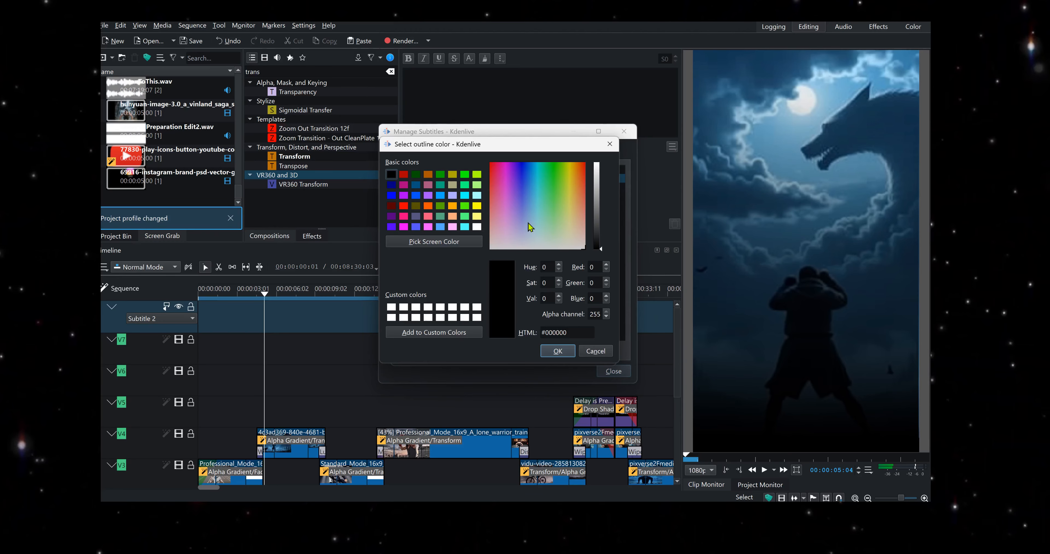
click(600, 245)
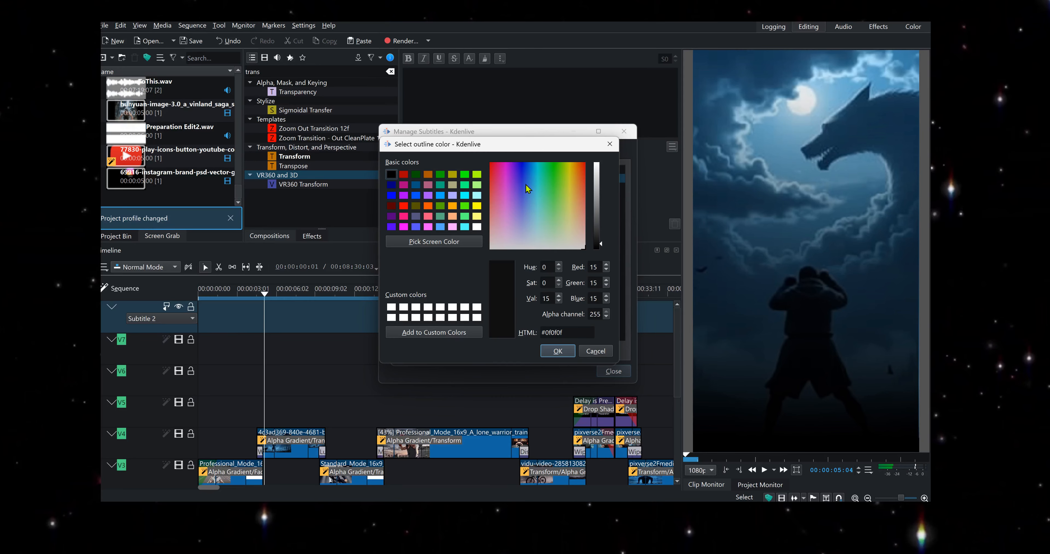
click(525, 194)
click(518, 192)
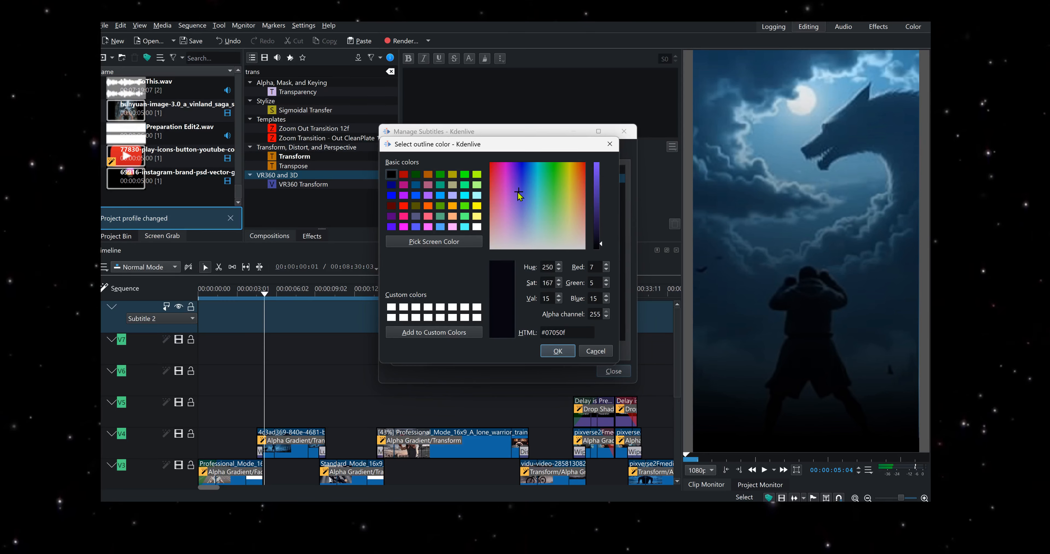
click(520, 189)
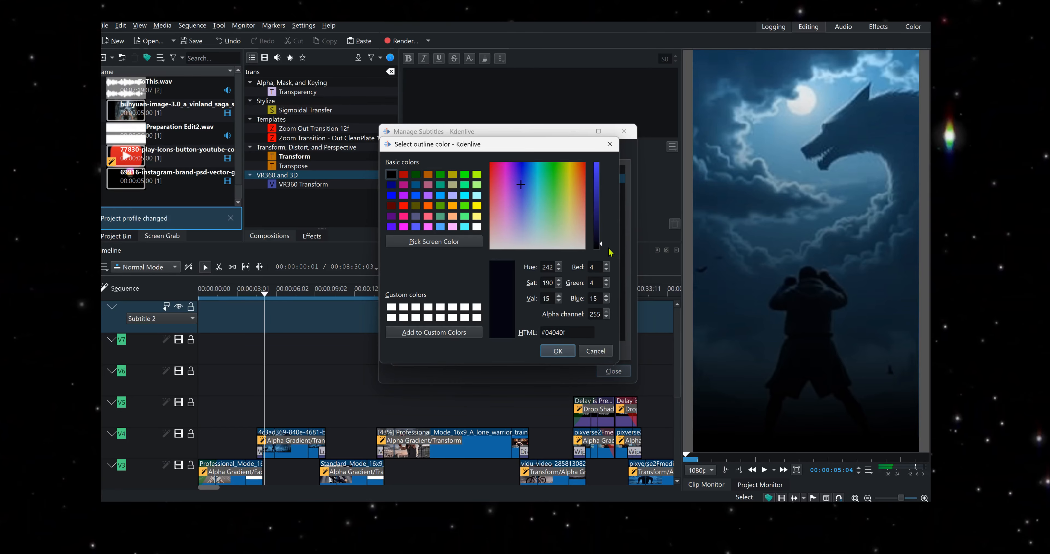
drag(601, 246, 606, 231)
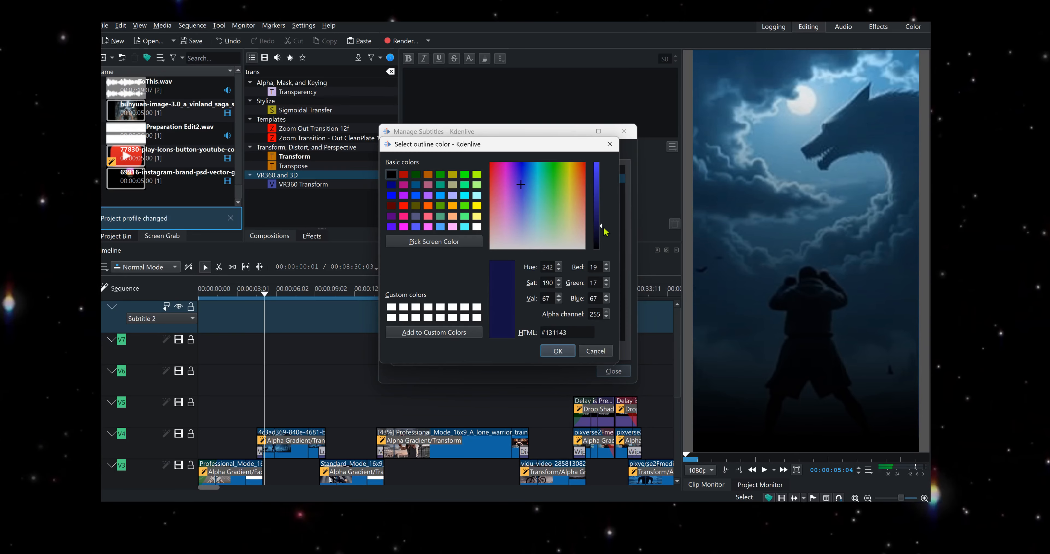
click(558, 352)
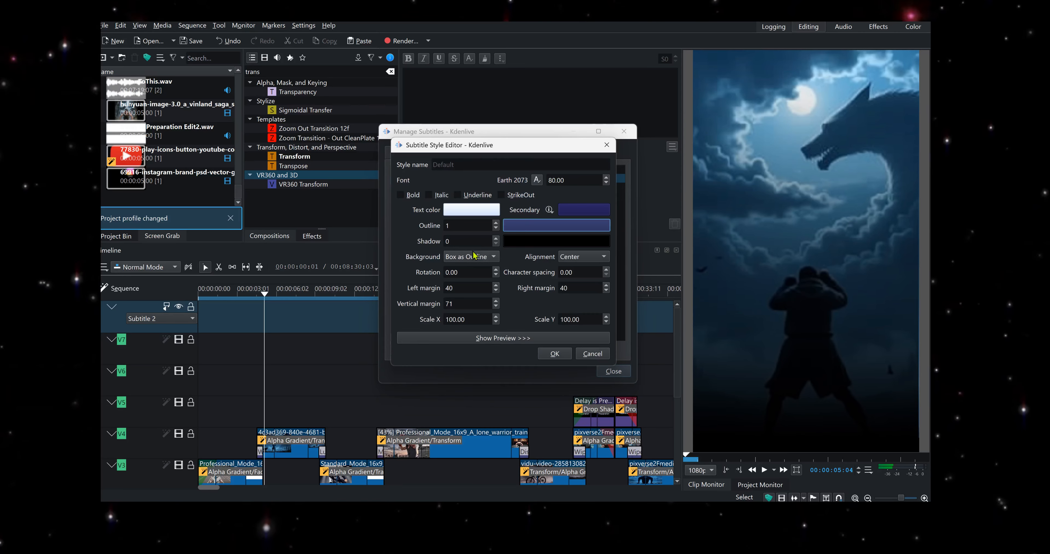
click(474, 339)
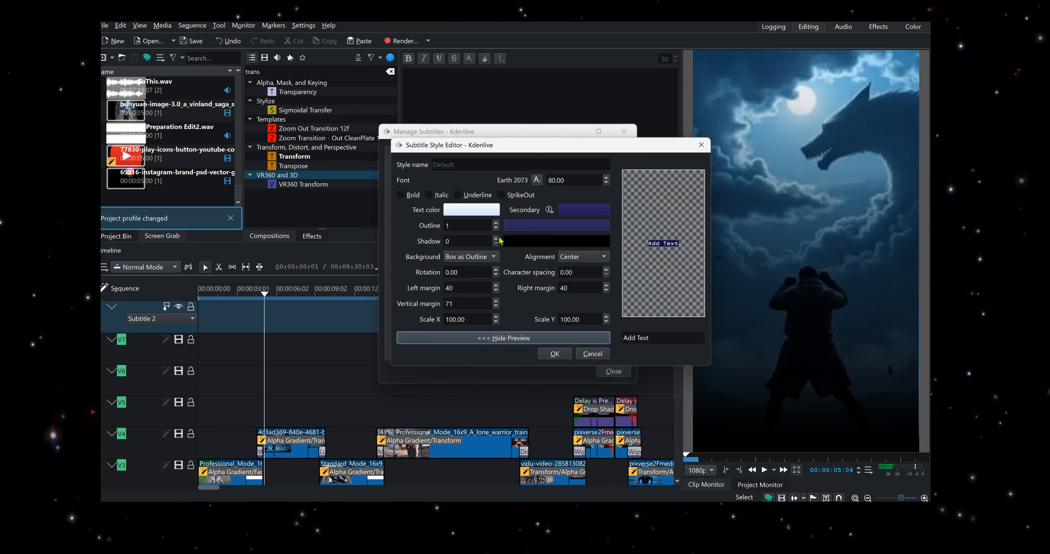
- Try the Box as Shadow background, then return it to Box as Outline
click(473, 258)
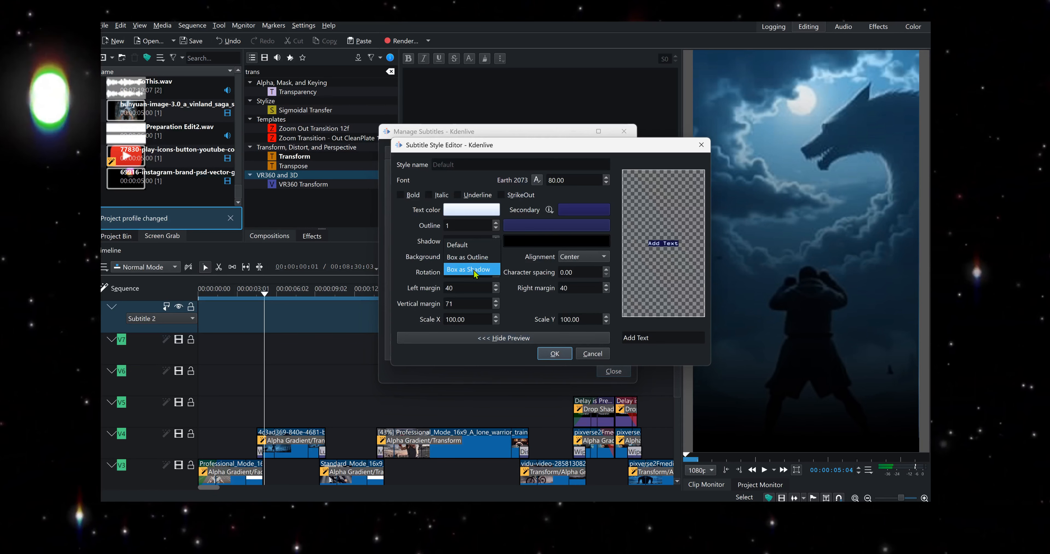
click(476, 271)
click(471, 256)
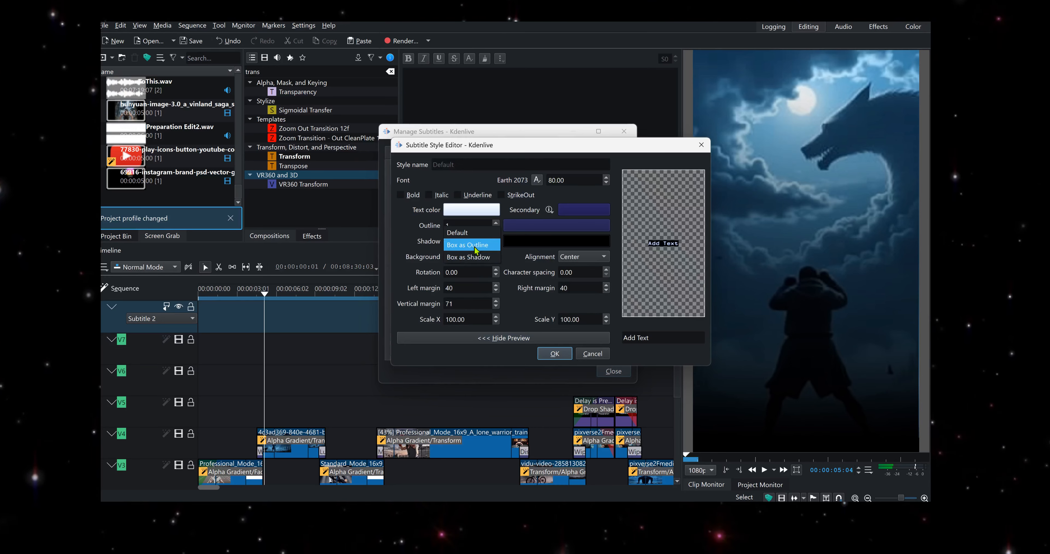
click(468, 244)
- Try Top Left alignment for the subtitle, then return it to Center
click(563, 257)
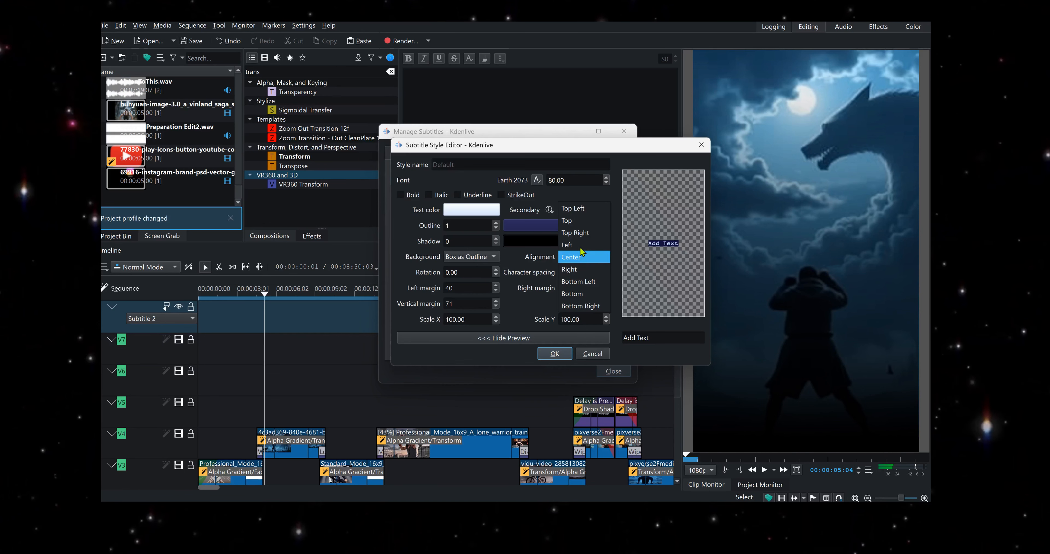
click(587, 208)
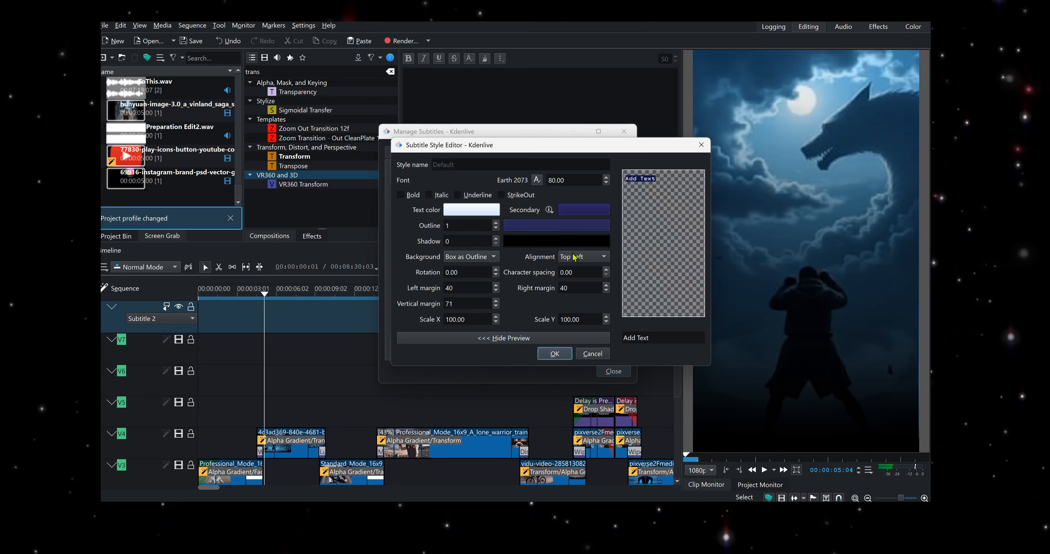
click(583, 256)
click(571, 306)
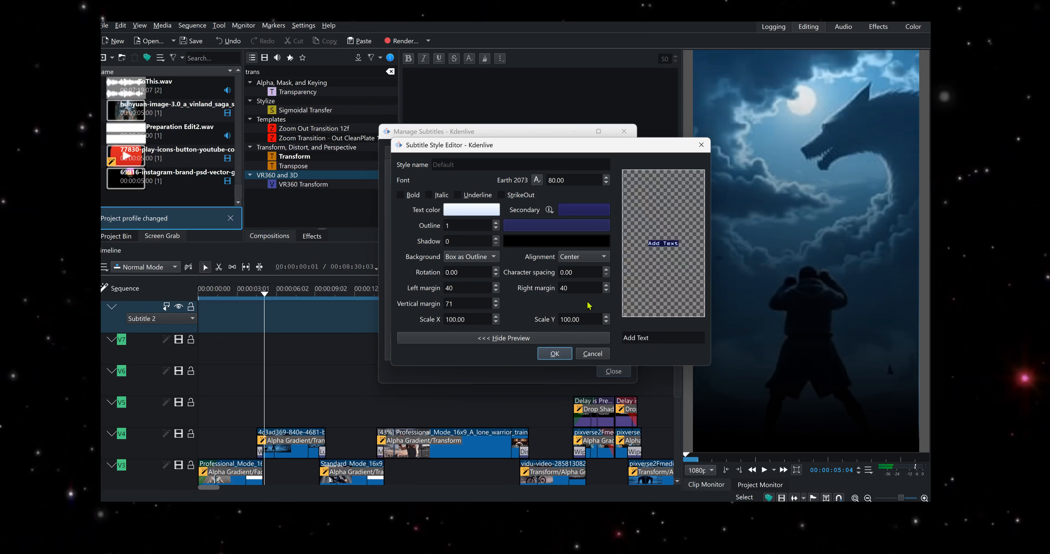
- Save the Default style changes and close the subtitle manager
click(555, 353)
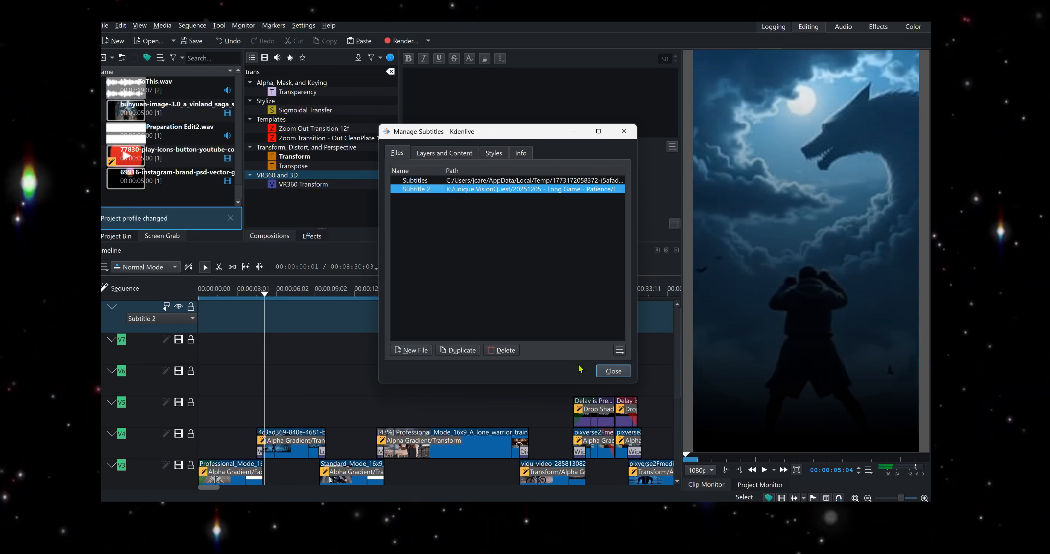
click(614, 371)
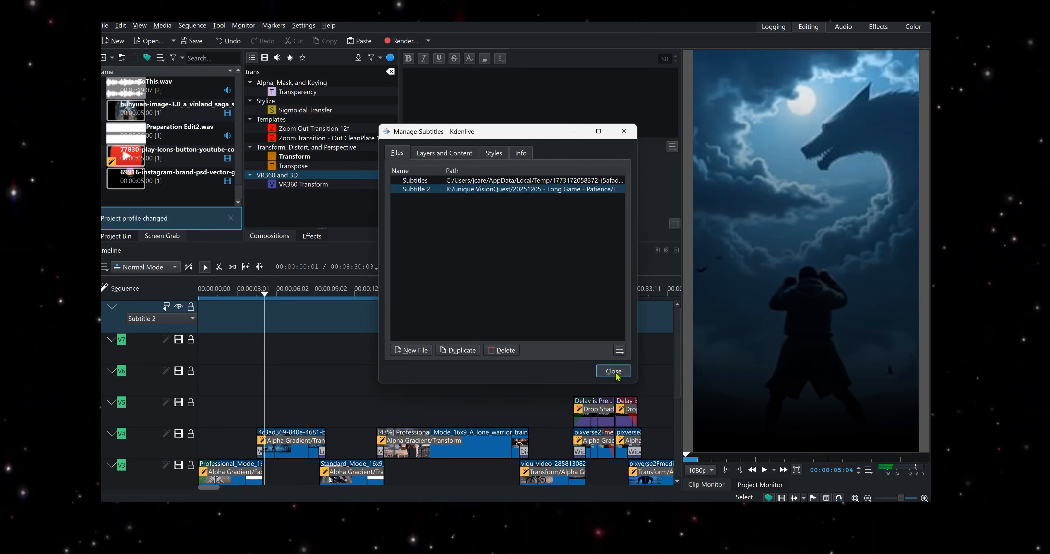
- Open the subtitle track's file selector
click(174, 320)
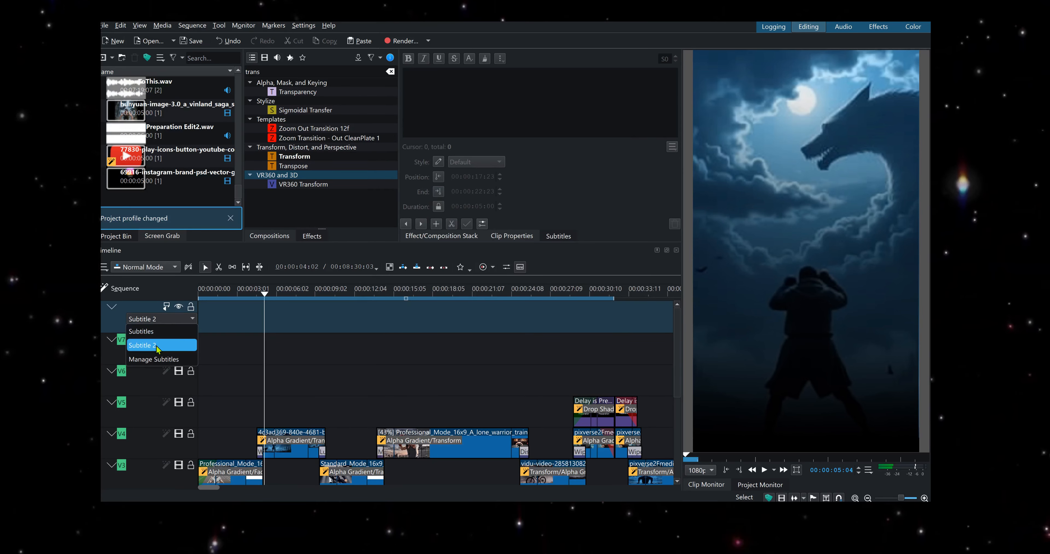